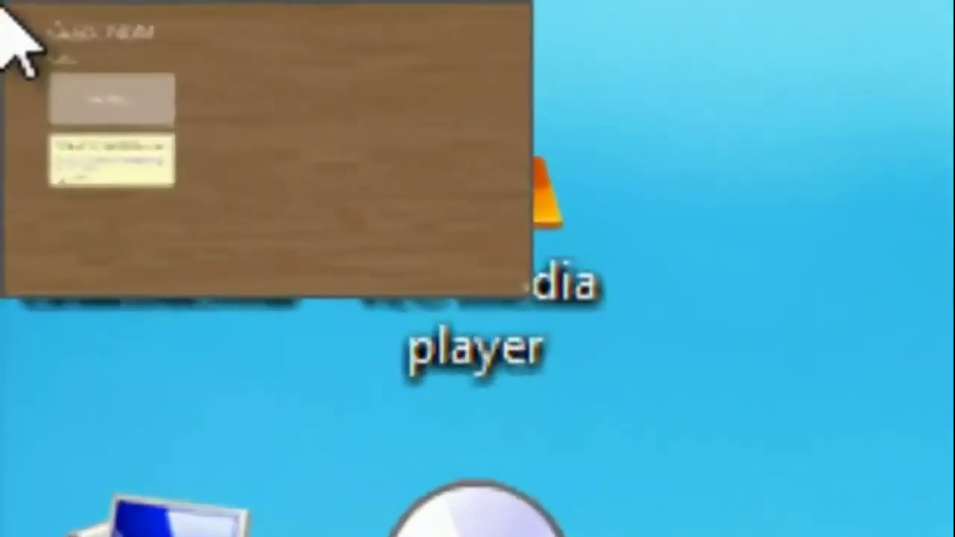
Copy the mediafire download link from the saved Quick Note note, then return to the desktop
{"action": "left_click", "coordinate": [2, 3]}
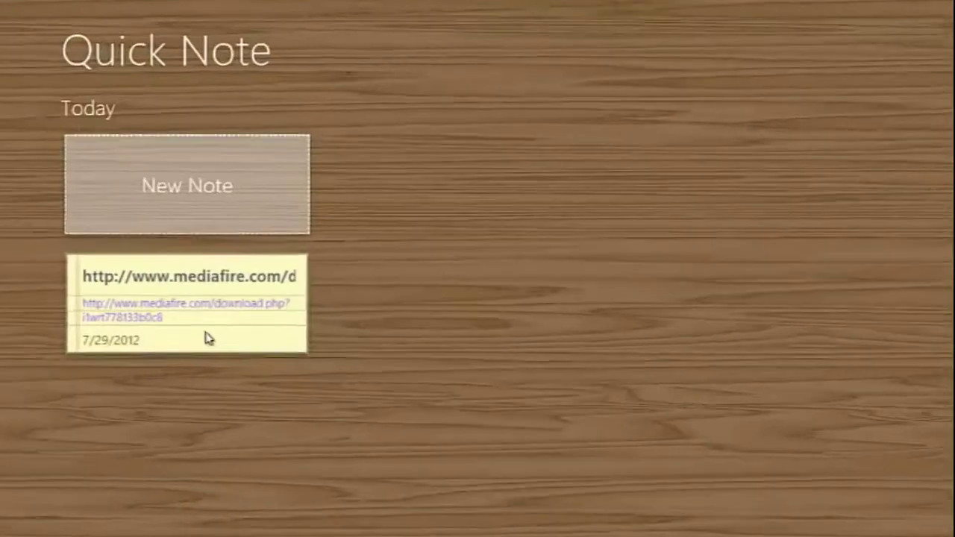
{"action": "left_click", "coordinate": [369, 526]}
{"action": "left_click_drag", "start_coordinate": [789, 263], "coordinate": [723, 228]}
{"action": "left_click", "coordinate": [568, 211]}
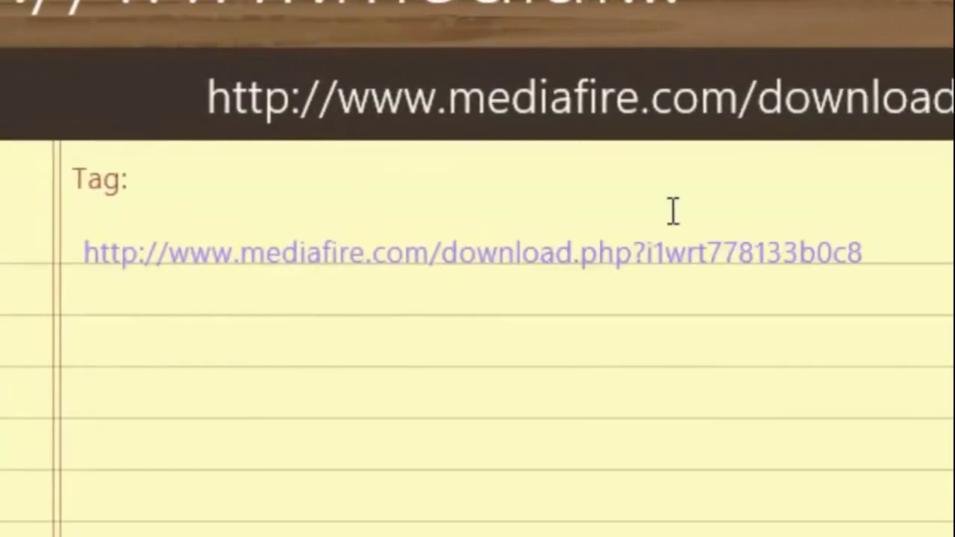
{"action": "left_click_drag", "start_coordinate": [865, 252], "coordinate": [153, 273]}
{"action": "right_click", "coordinate": [153, 272]}
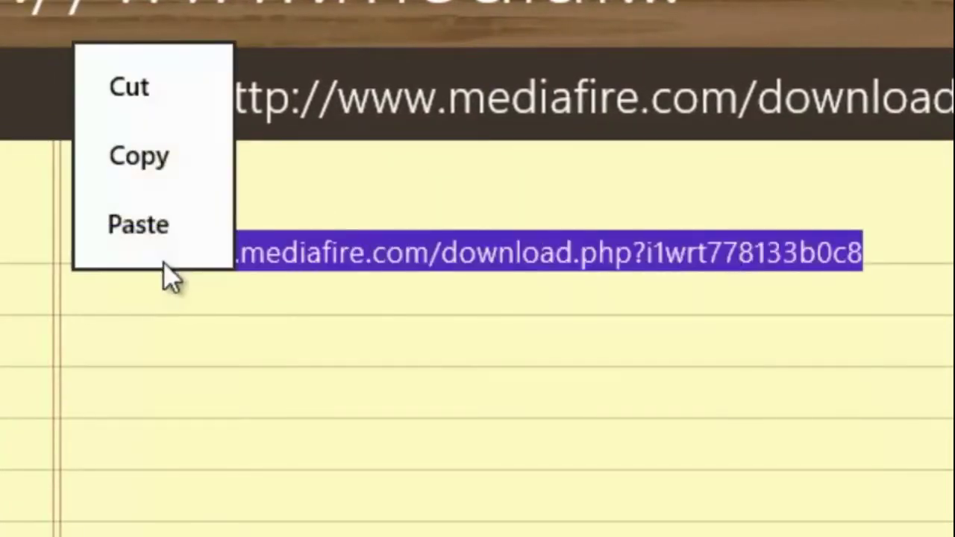
{"action": "left_click", "coordinate": [179, 185]}
{"action": "left_click", "coordinate": [37, 112]}
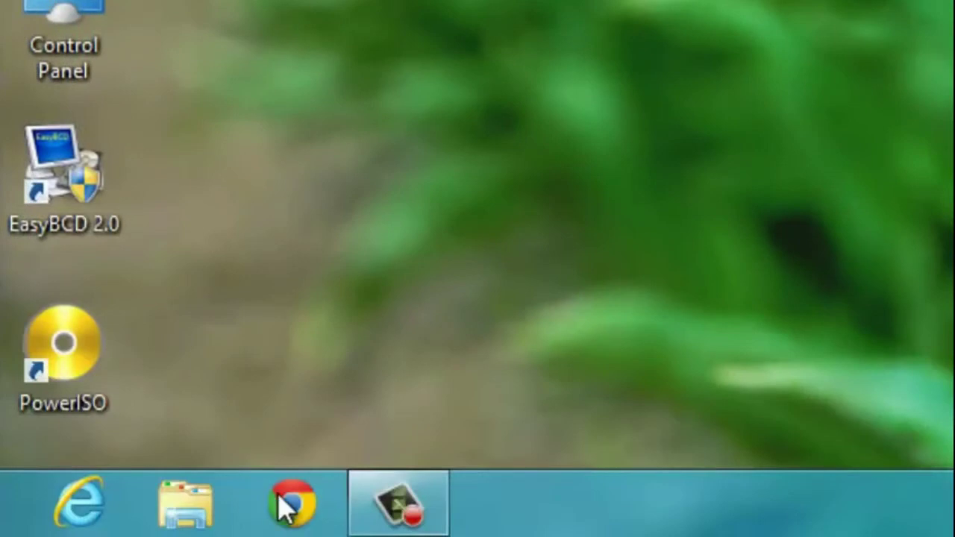
{"action": "left_click", "coordinate": [290, 506]}
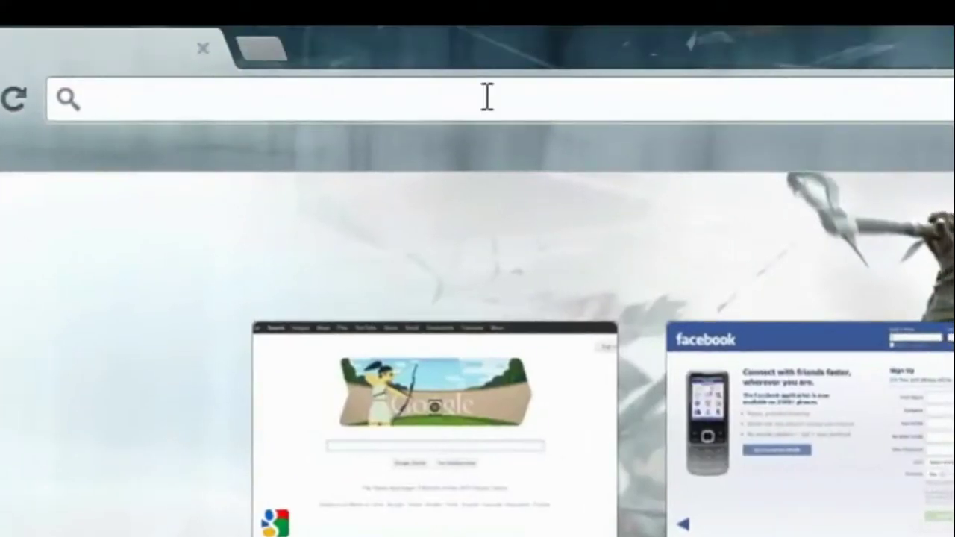
Load the copied mediafire link in Chrome and show the Downloads list with avs_document_converter (1).rar
{"action": "key", "text": "ctrl+v"}
{"action": "key", "text": "Return"}
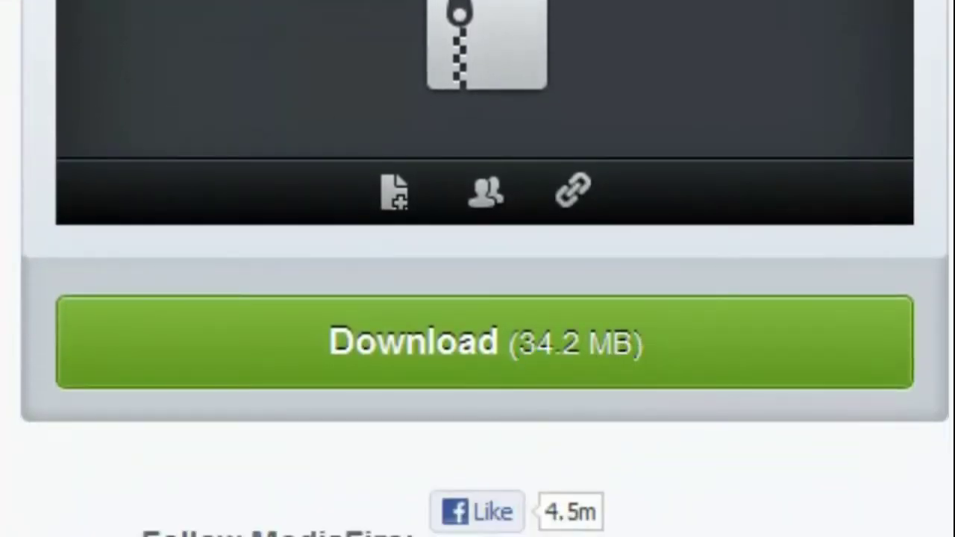
{"action": "key", "text": "alt+f"}
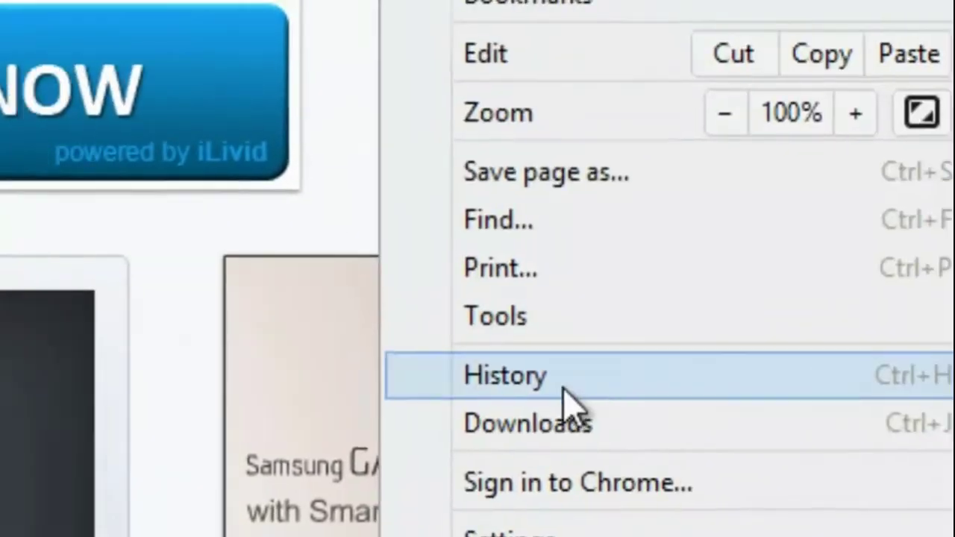
{"action": "left_click", "coordinate": [552, 422]}
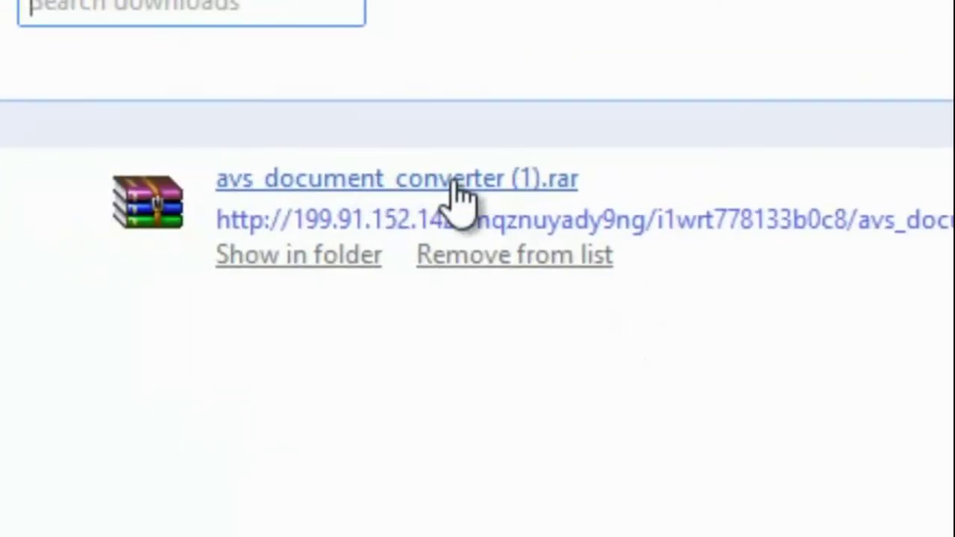
Copy avs_document_converter (1).rar from its Downloads folder and paste it onto the desktop
{"action": "left_click", "coordinate": [343, 255]}
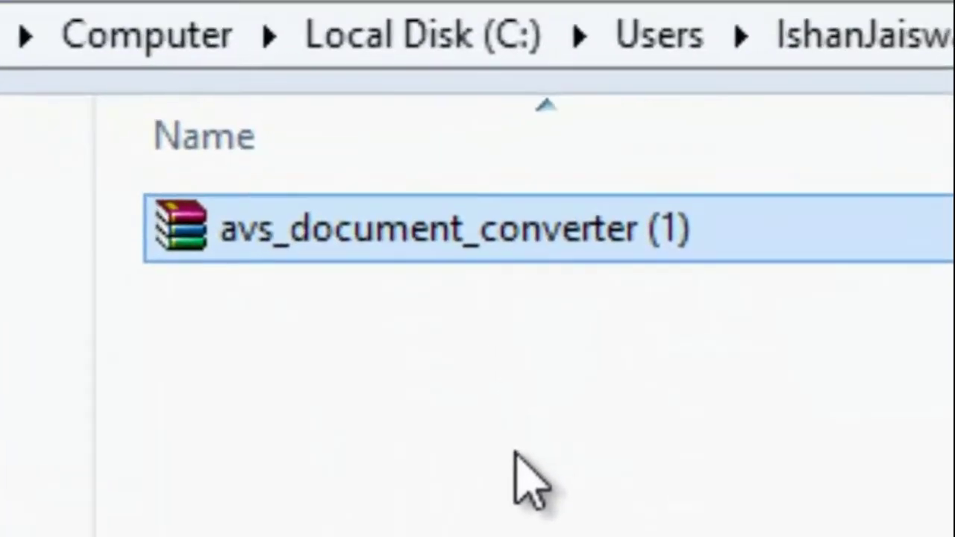
{"action": "left_click", "coordinate": [468, 173]}
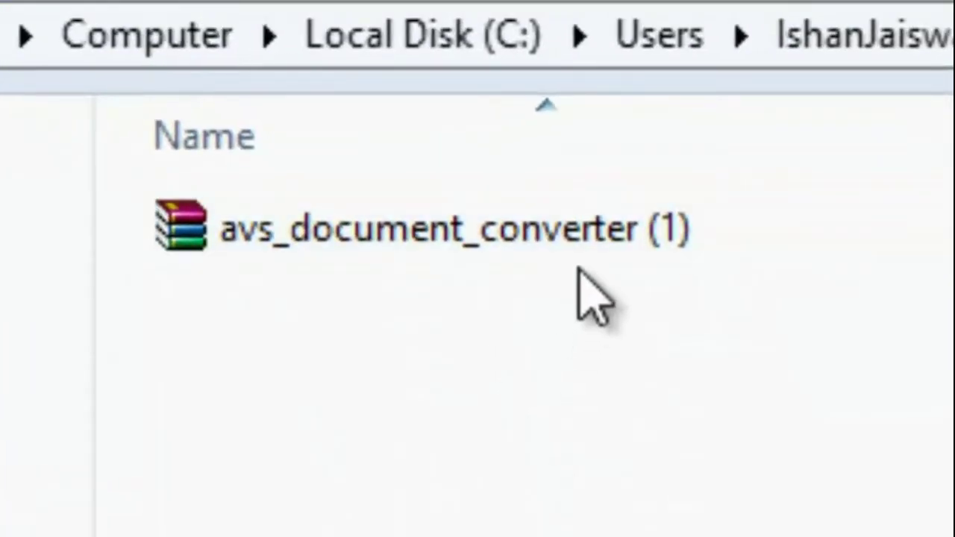
{"action": "right_click", "coordinate": [579, 246]}
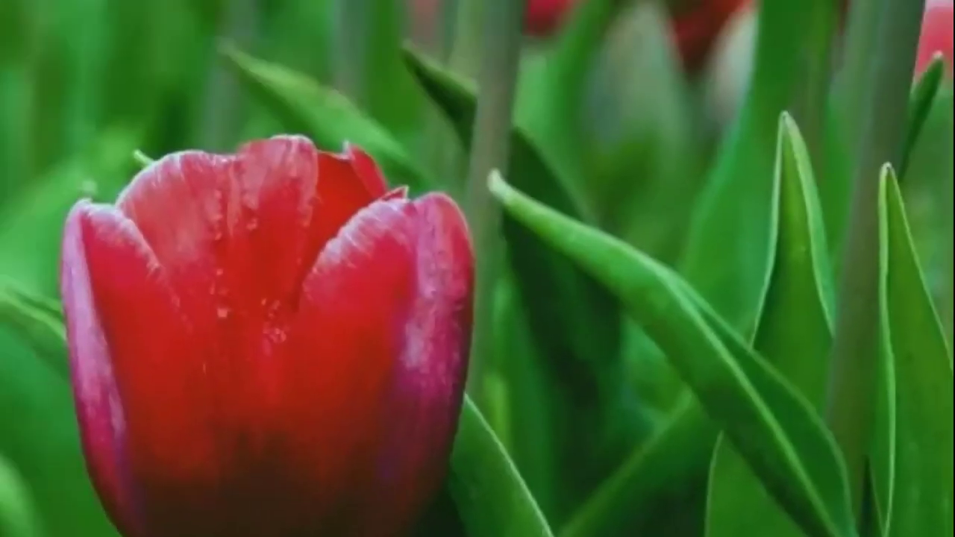
{"action": "right_click", "coordinate": [162, 92]}
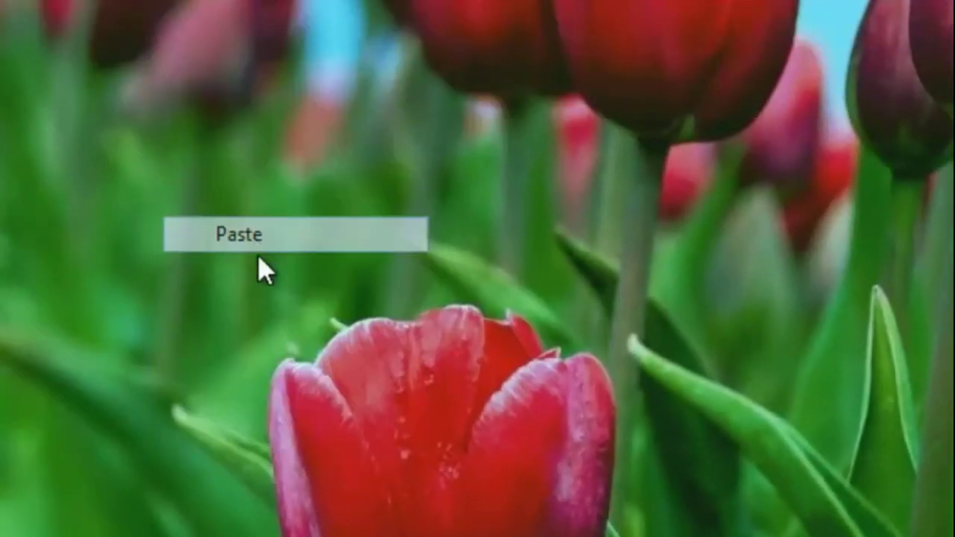
{"action": "left_click", "coordinate": [246, 234]}
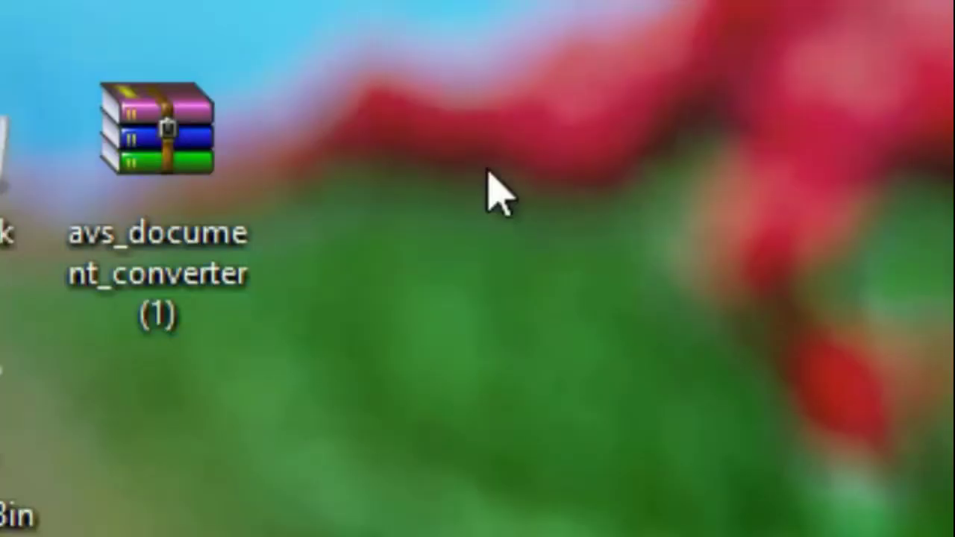
{"action": "right_click", "coordinate": [142, 144]}
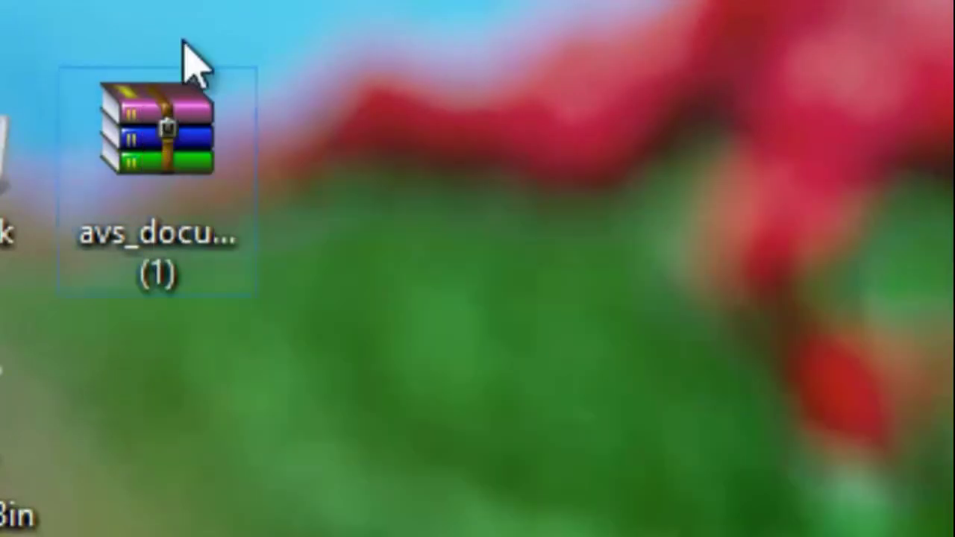
Inspect the archive's AVS Document converter and Crack folders in WinRAR, then Extract Here onto the desktop
{"action": "double_click", "coordinate": [161, 105]}
{"action": "left_click_drag", "start_coordinate": [348, 59], "coordinate": [600, 62]}
{"action": "double_click", "coordinate": [258, 179]}
{"action": "left_click_drag", "start_coordinate": [282, 325], "coordinate": [254, 250]}
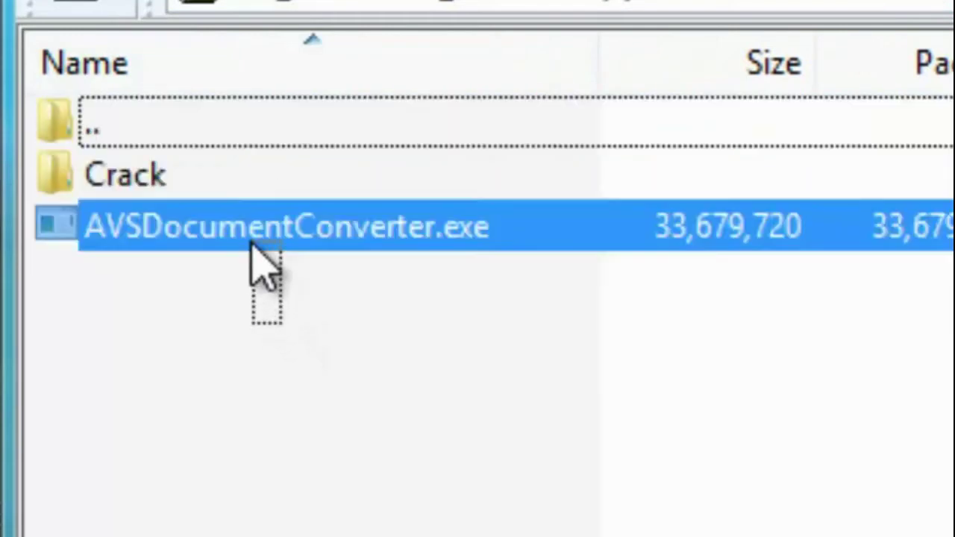
{"action": "double_click", "coordinate": [108, 183]}
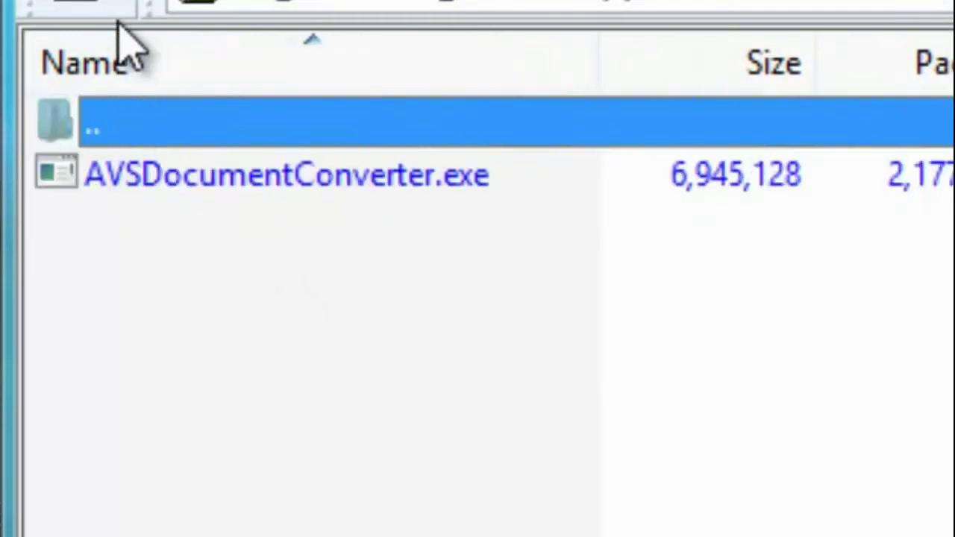
{"action": "left_click", "coordinate": [97, 11]}
{"action": "left_click", "coordinate": [97, 11]}
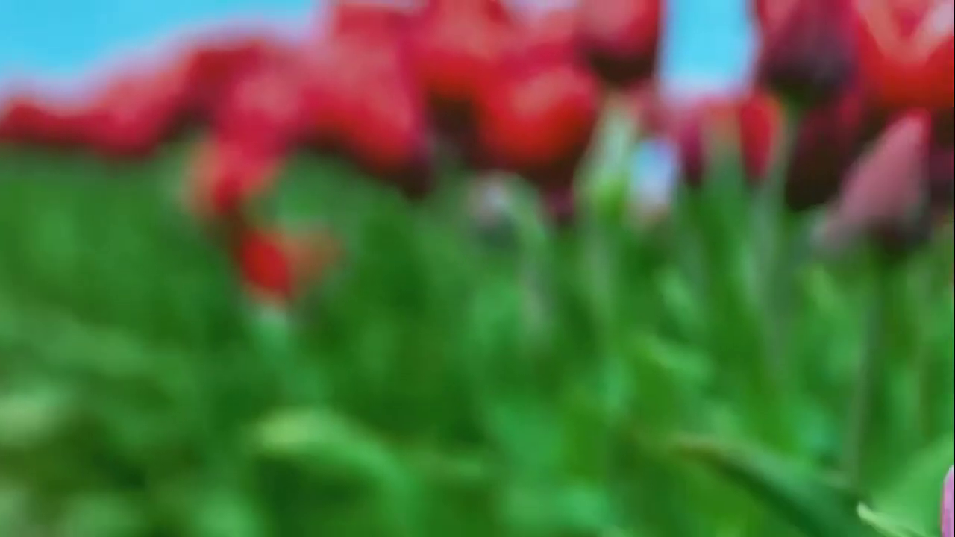
{"action": "right_click", "coordinate": [4, 134]}
{"action": "left_click", "coordinate": [283, 270]}
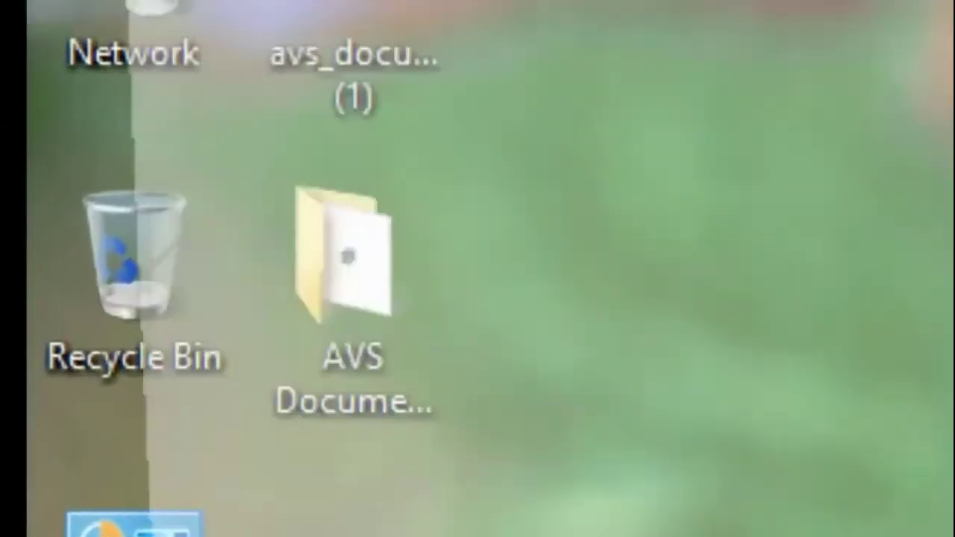
Run the AVSDocumentConverter installer from the extracted AVS Document converter folder
{"action": "double_click", "coordinate": [267, 250]}
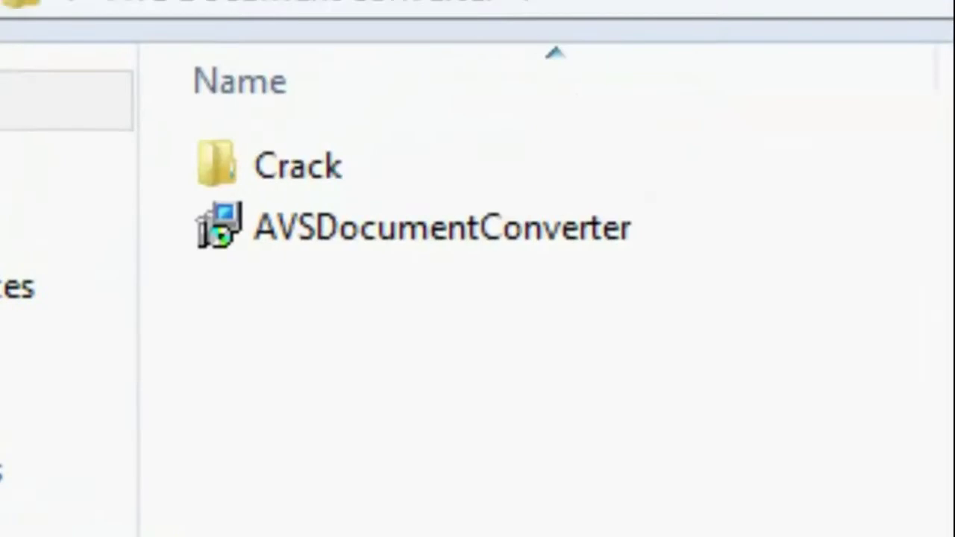
{"action": "left_click", "coordinate": [489, 233]}
{"action": "double_click", "coordinate": [486, 233]}
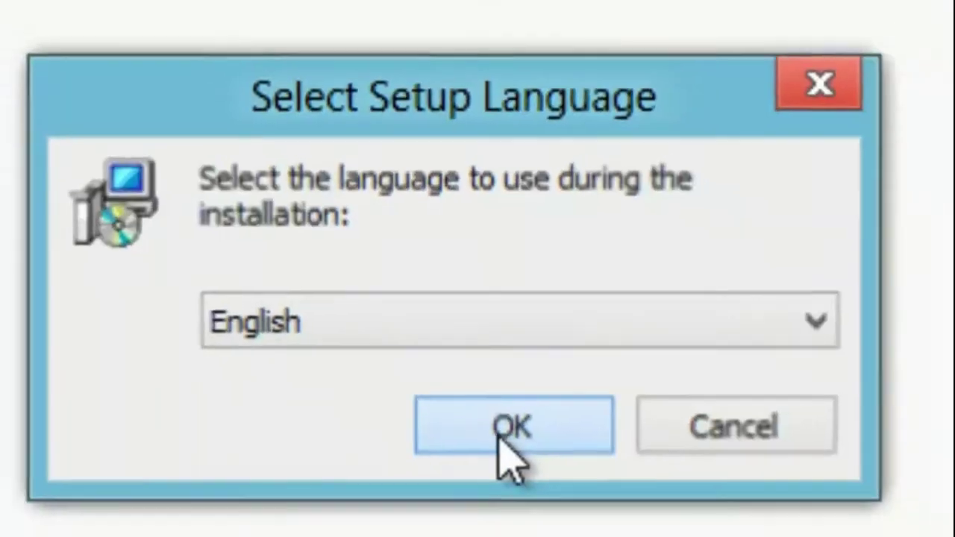
Install with the accepted license, default location and desktop icon tasks, finishing with launch ticked
{"action": "left_click", "coordinate": [508, 427]}
{"action": "left_click", "coordinate": [570, 507]}
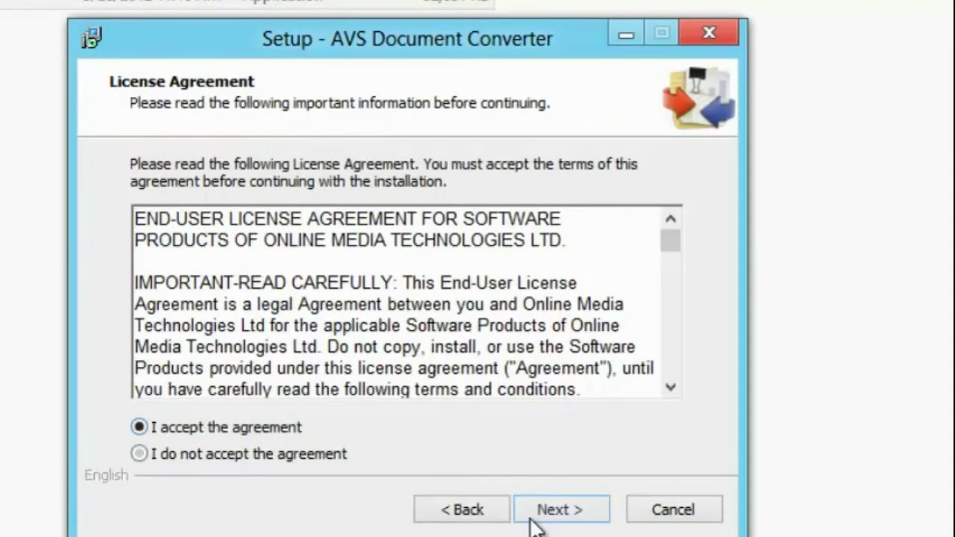
{"action": "left_click", "coordinate": [543, 515]}
{"action": "left_click", "coordinate": [552, 512]}
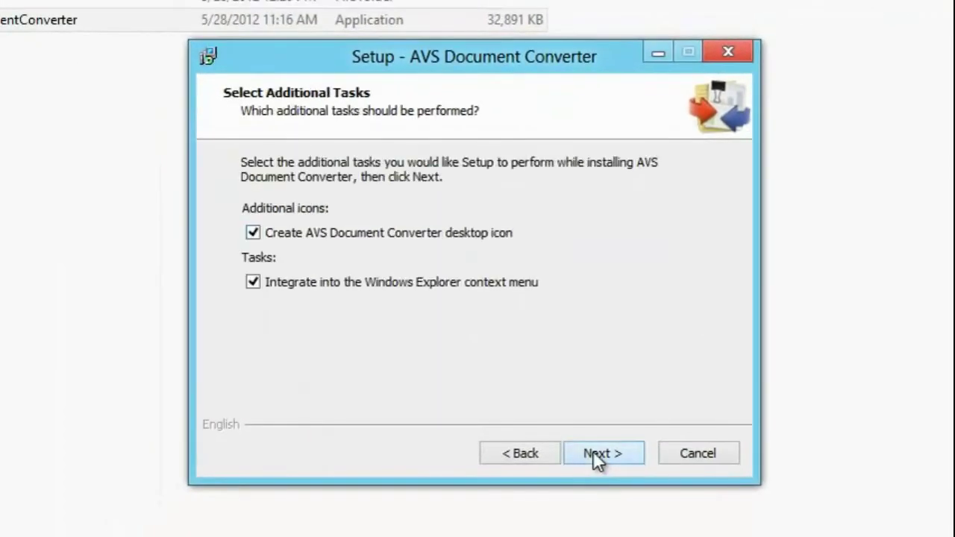
{"action": "left_click", "coordinate": [594, 453]}
{"action": "left_click", "coordinate": [595, 452]}
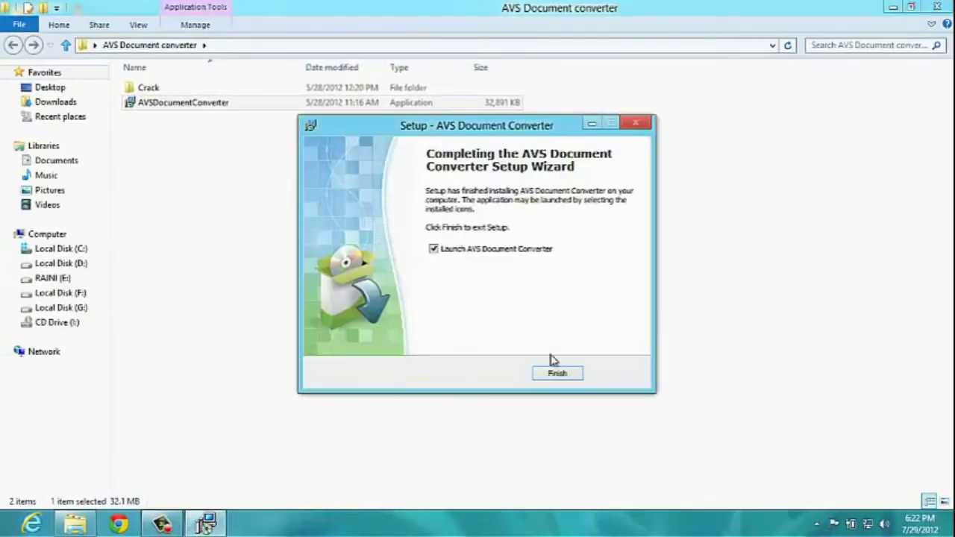
{"action": "left_click", "coordinate": [558, 376]}
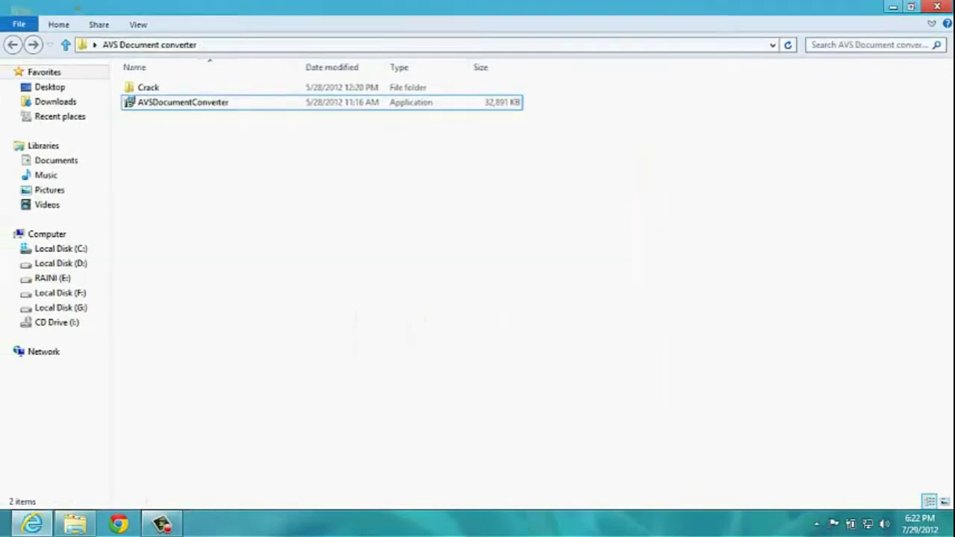
Close the setup wizard and the Internet Explorer AVS4YOU page, leaving the unactivated converter visible
{"action": "left_click", "coordinate": [937, 6]}
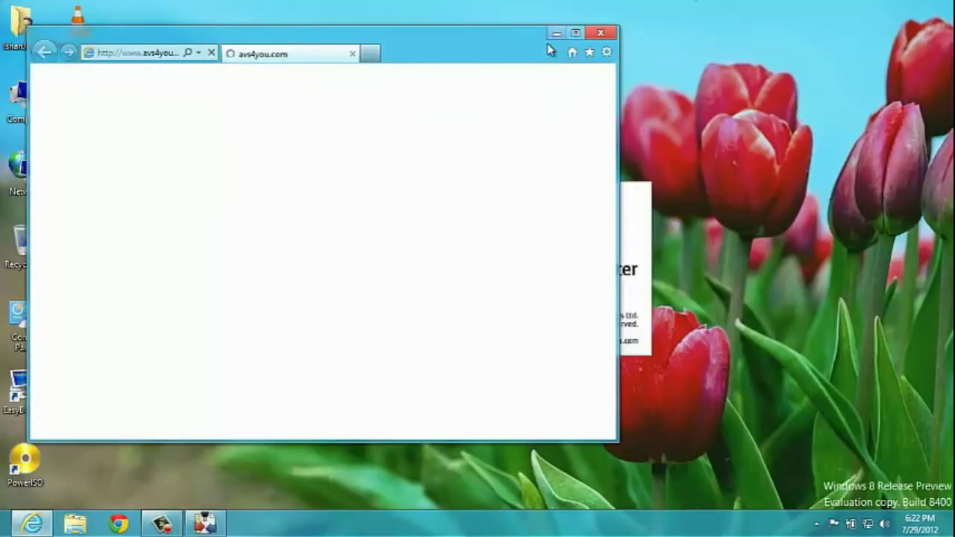
{"action": "left_click_drag", "start_coordinate": [506, 47], "coordinate": [607, 4]}
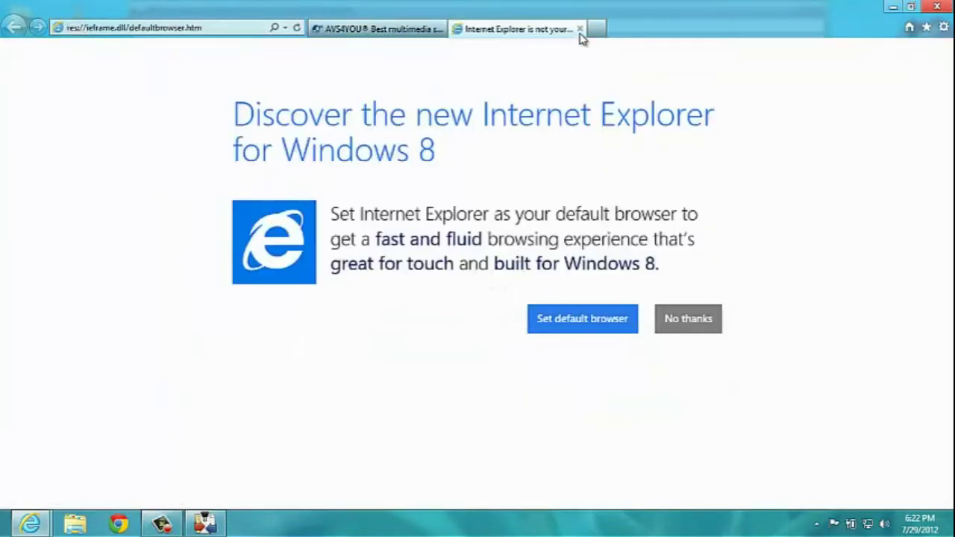
{"action": "left_click", "coordinate": [580, 29]}
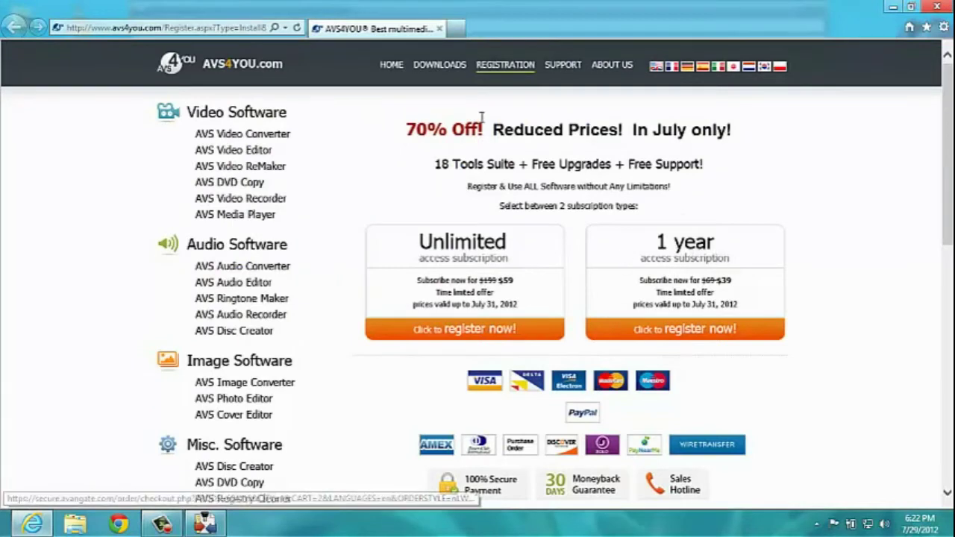
{"action": "left_click", "coordinate": [440, 29]}
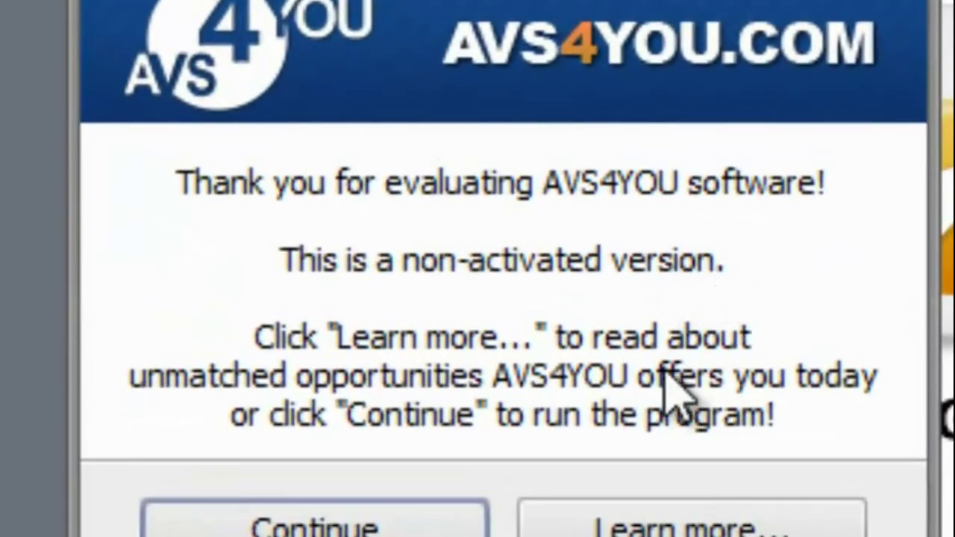
Dismiss the activation notice and copy AVSDocumentConverter from the extracted Crack folder
{"action": "left_click", "coordinate": [314, 523]}
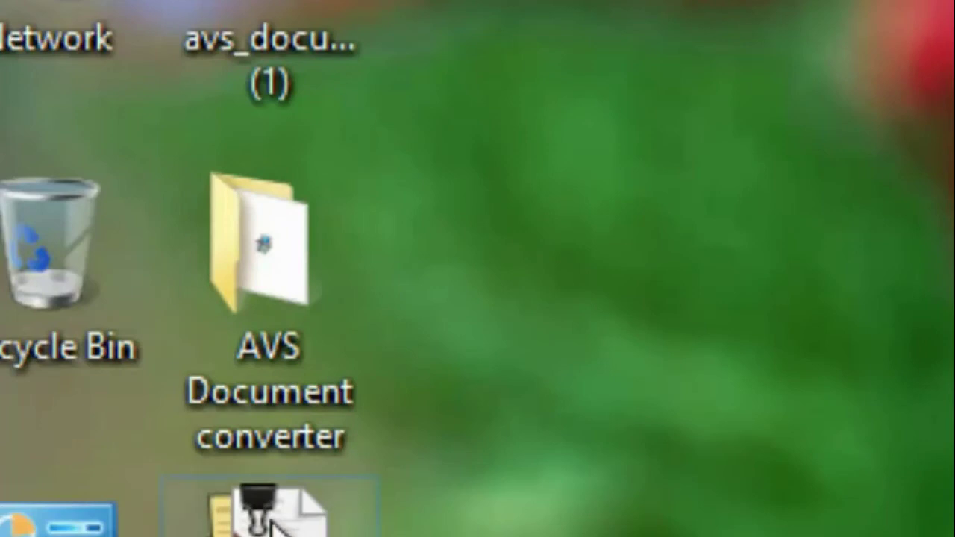
{"action": "double_click", "coordinate": [305, 346]}
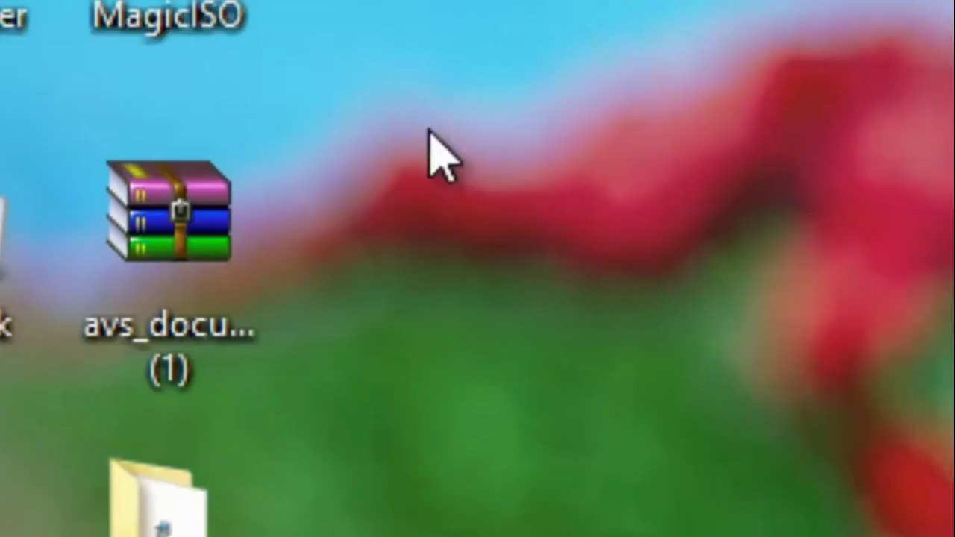
{"action": "left_click", "coordinate": [325, 203]}
{"action": "double_click", "coordinate": [287, 329]}
{"action": "left_click", "coordinate": [336, 328]}
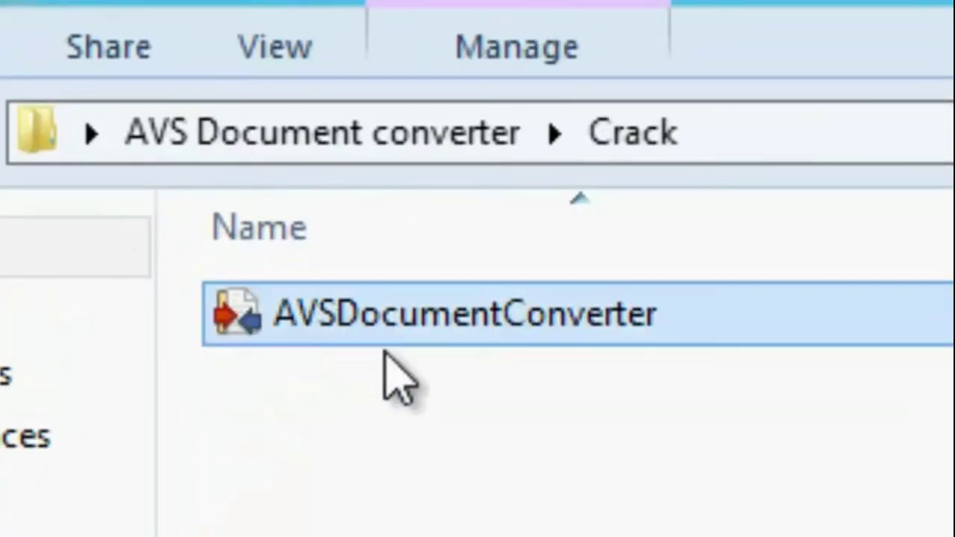
{"action": "right_click", "coordinate": [336, 329]}
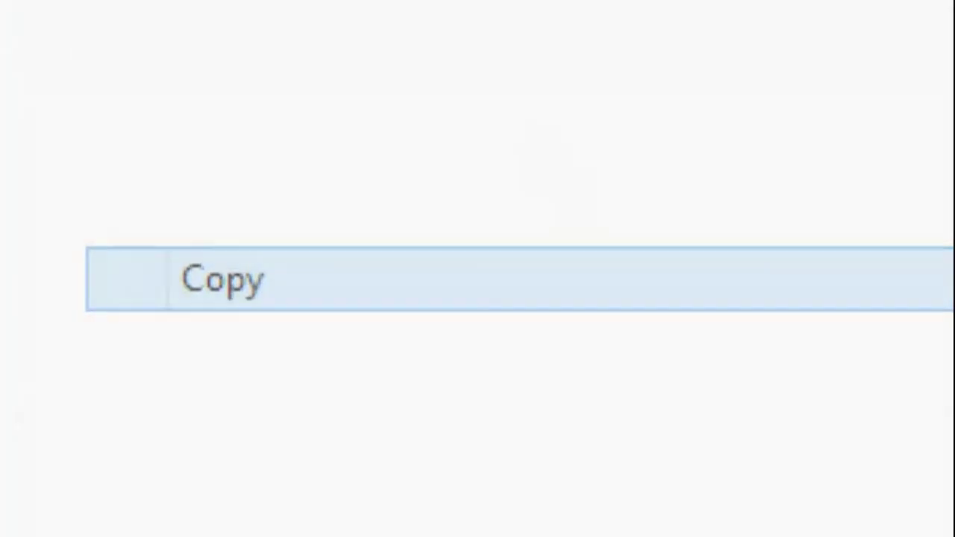
{"action": "left_click", "coordinate": [313, 448]}
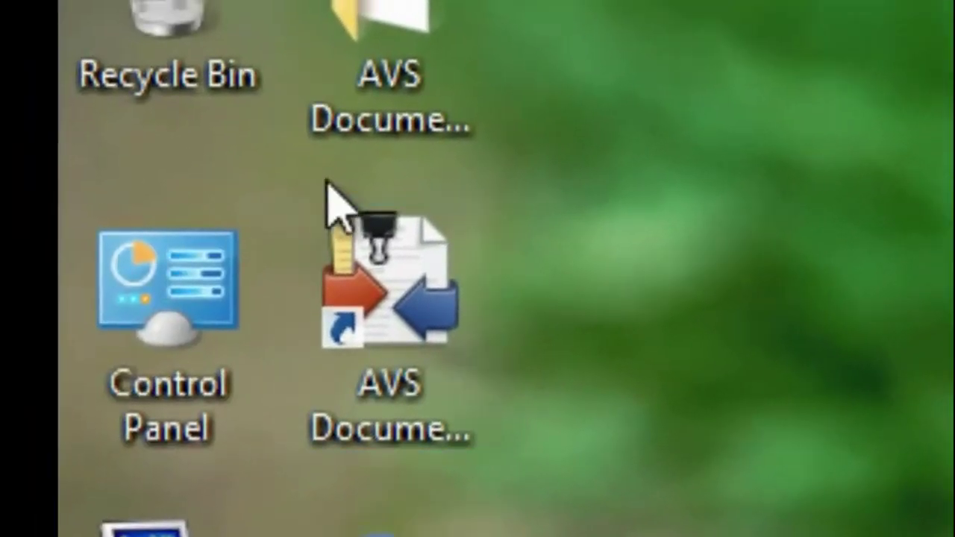
Paste it into the program's installation folder, replacing the original with administrator permission
{"action": "left_click", "coordinate": [354, 328]}
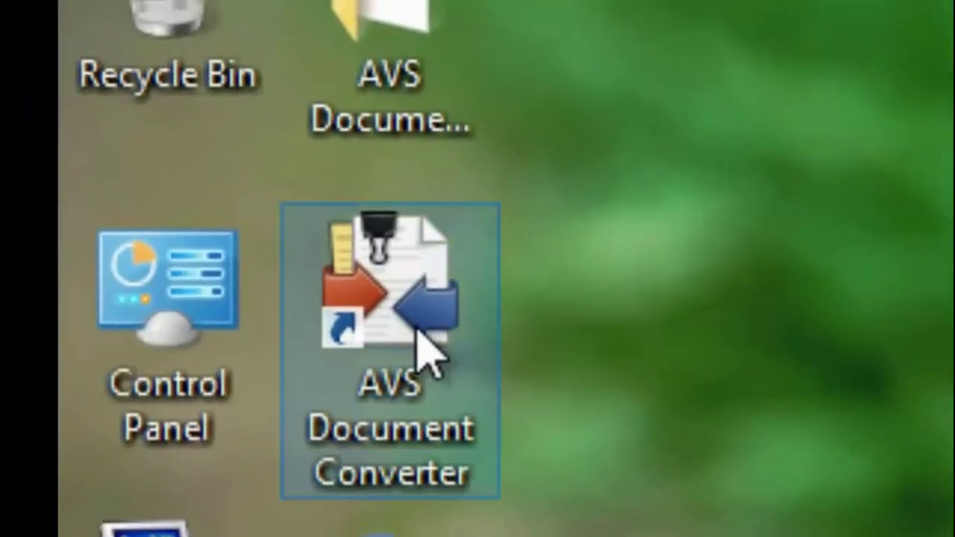
{"action": "right_click", "coordinate": [354, 328]}
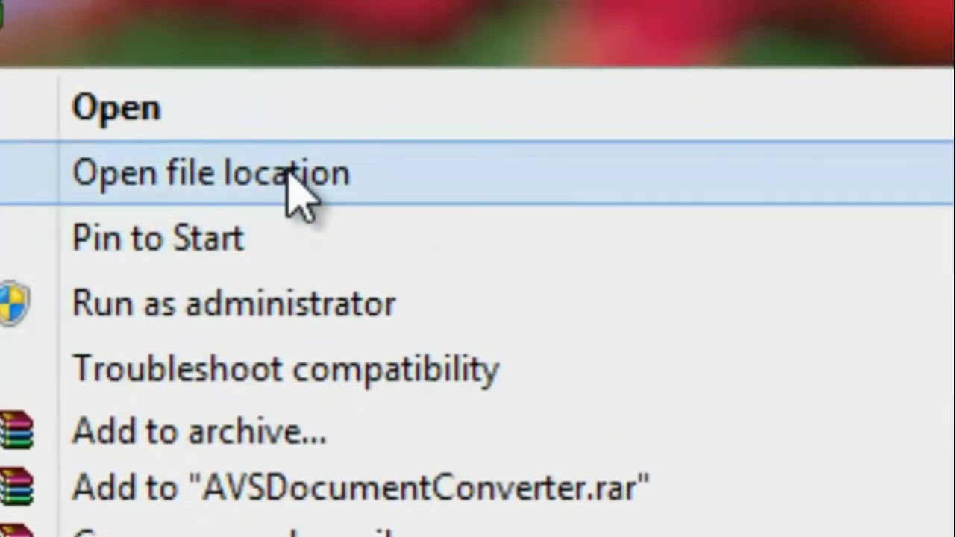
{"action": "left_click", "coordinate": [317, 153]}
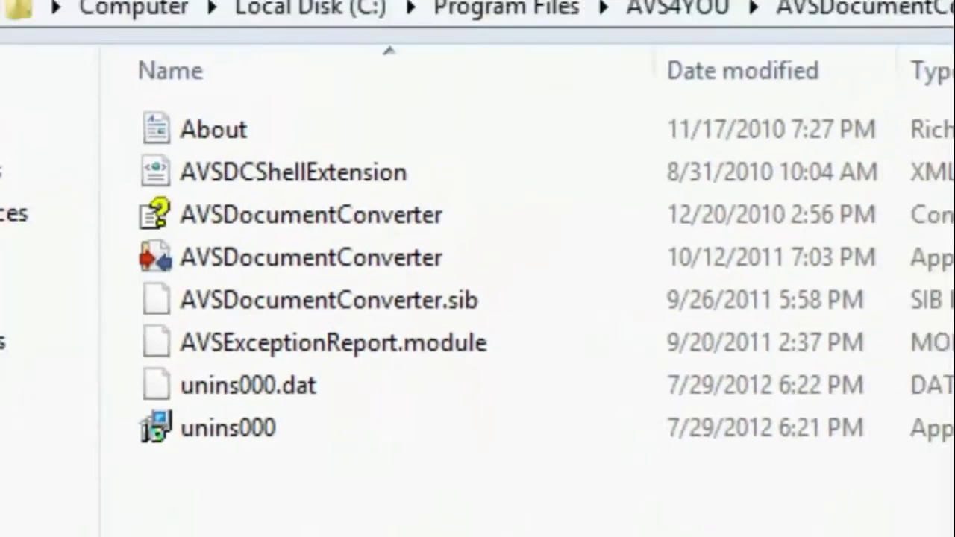
{"action": "right_click", "coordinate": [321, 49]}
{"action": "left_click", "coordinate": [418, 321]}
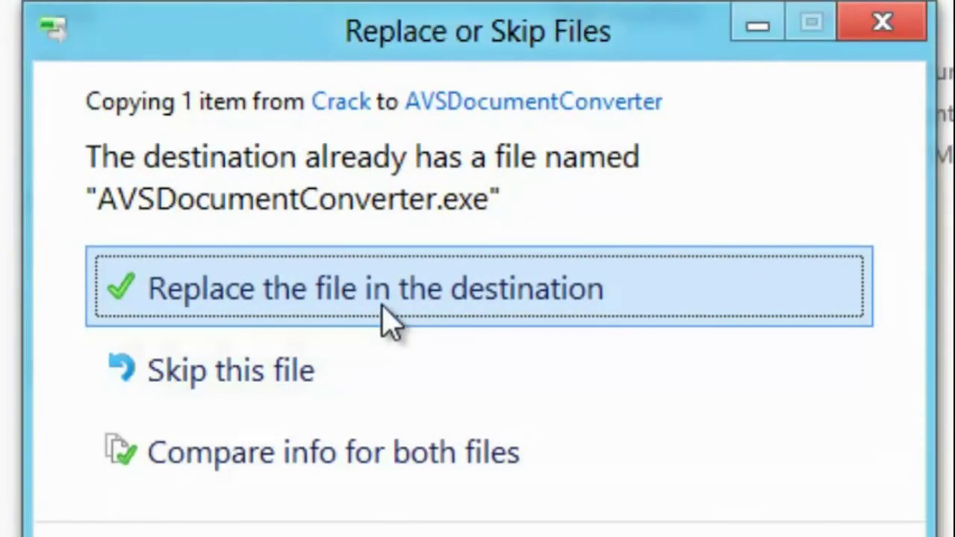
{"action": "left_click", "coordinate": [390, 321]}
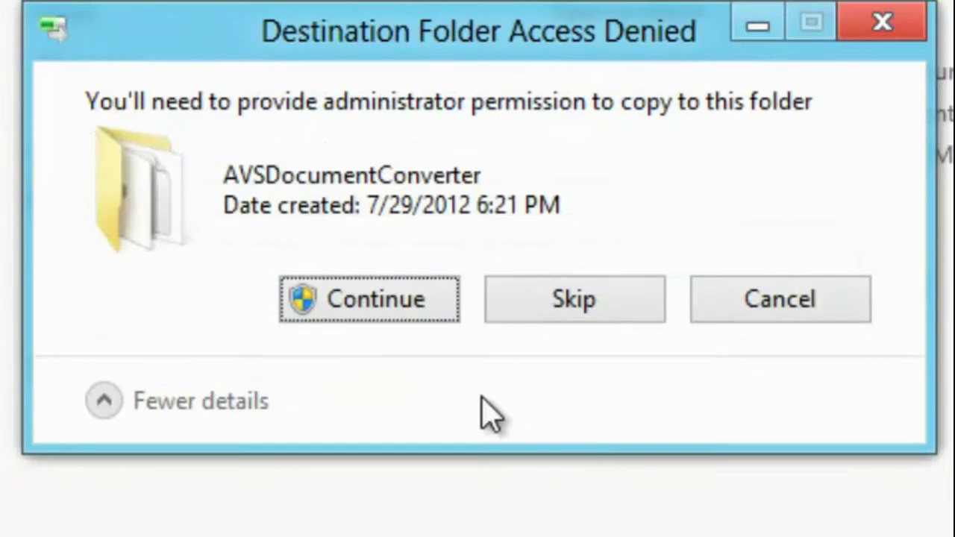
{"action": "left_click", "coordinate": [364, 292]}
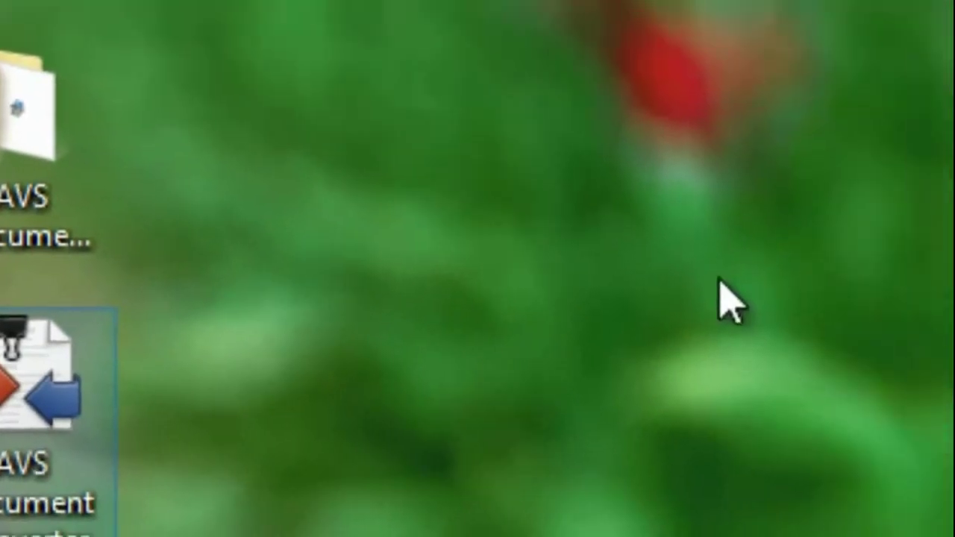
{"action": "key", "text": "Return"}
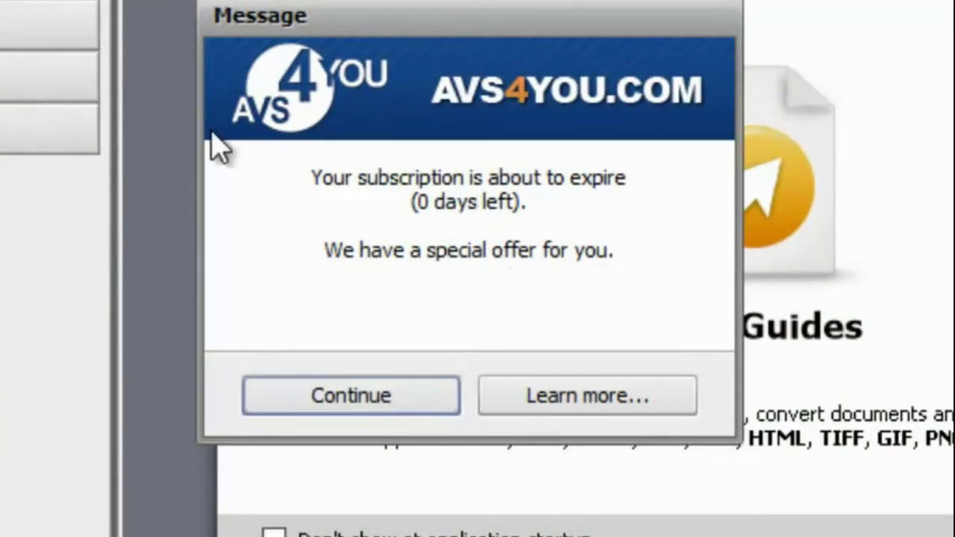
{"action": "left_click", "coordinate": [364, 409]}
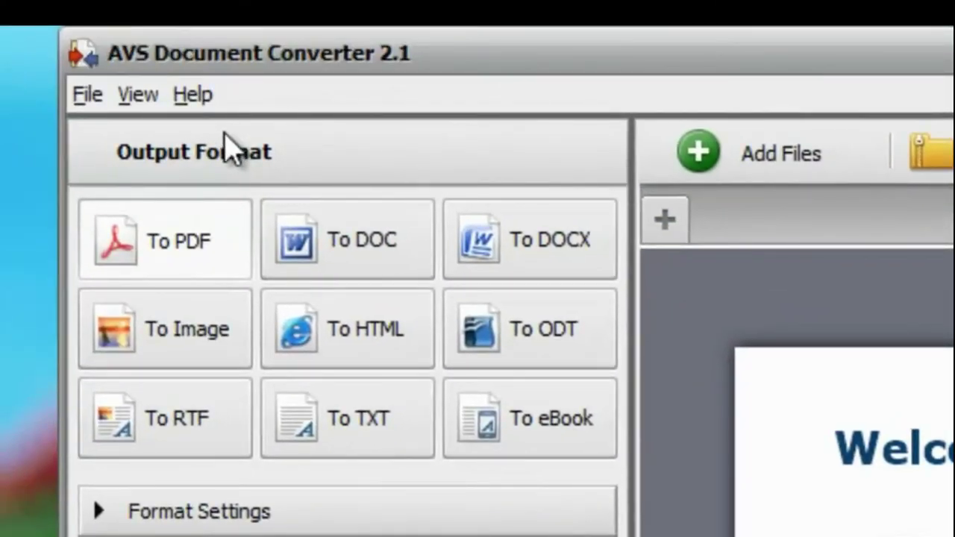
{"action": "left_click", "coordinate": [194, 96]}
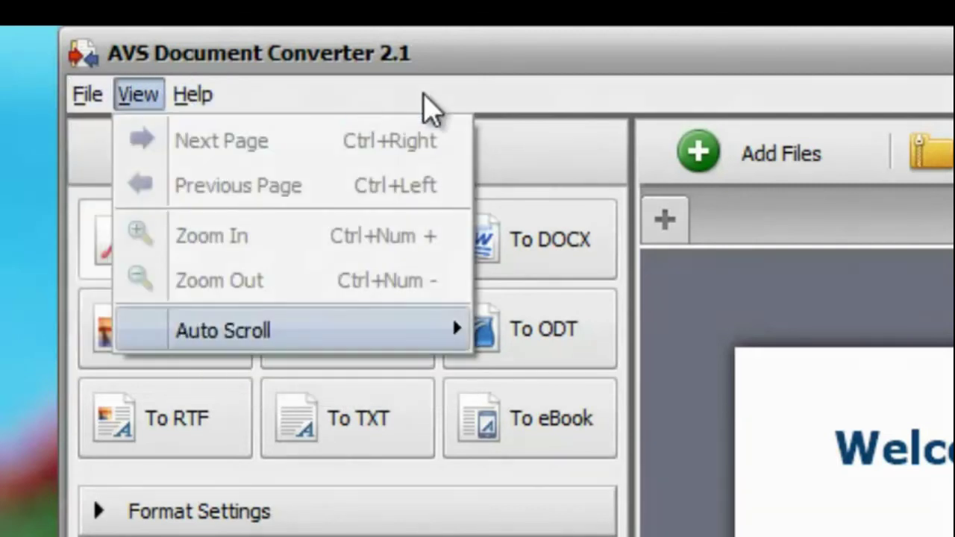
{"action": "left_click", "coordinate": [433, 112]}
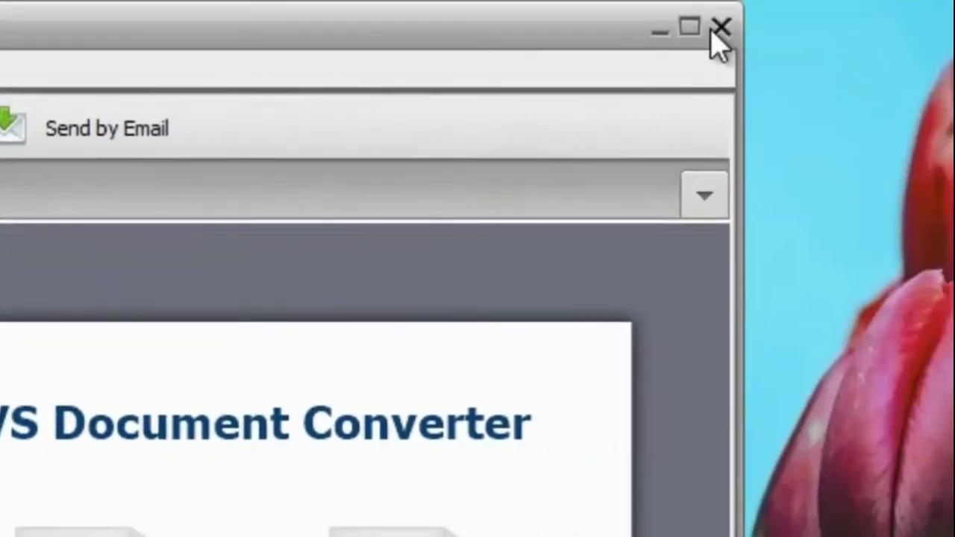
{"action": "left_click", "coordinate": [719, 30]}
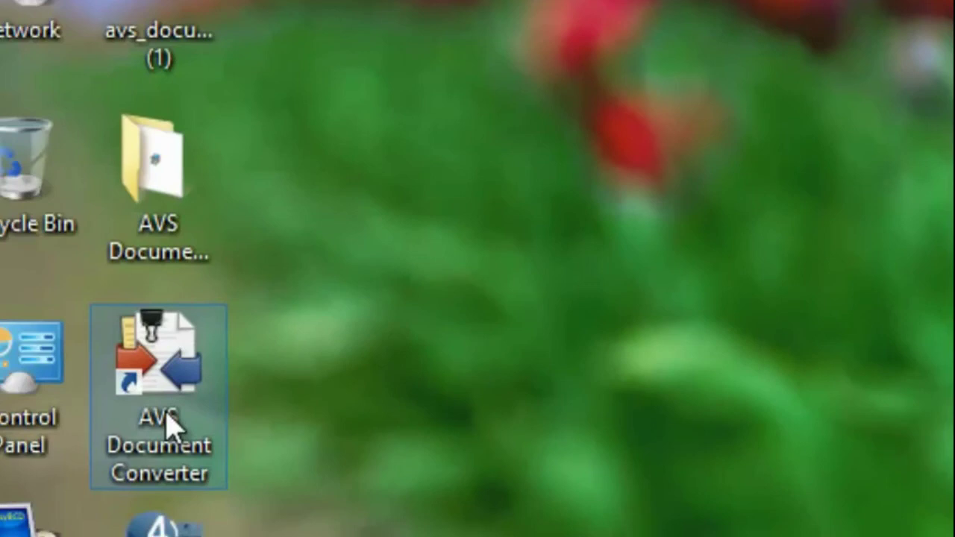
{"action": "double_click", "coordinate": [168, 427]}
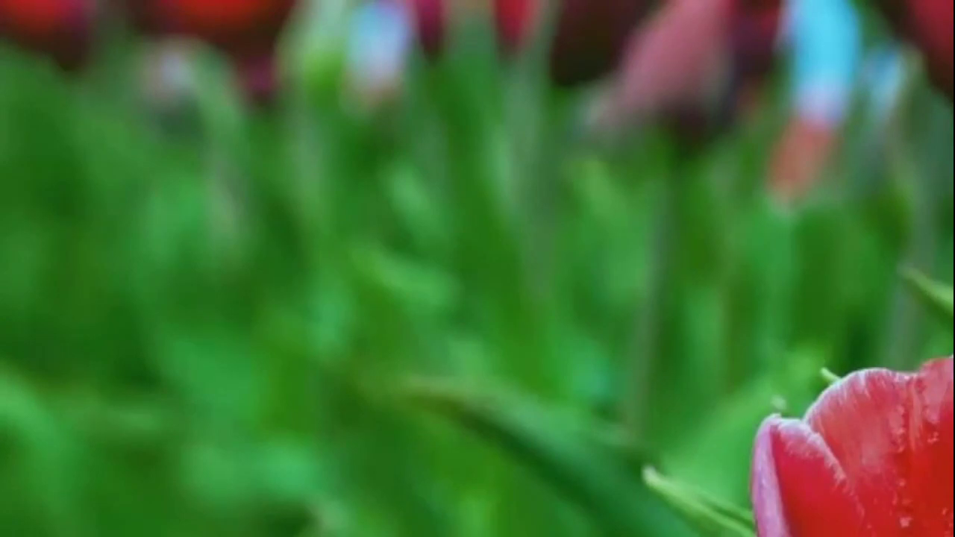
{"action": "right_click", "coordinate": [198, 30]}
{"action": "left_click", "coordinate": [299, 150]}
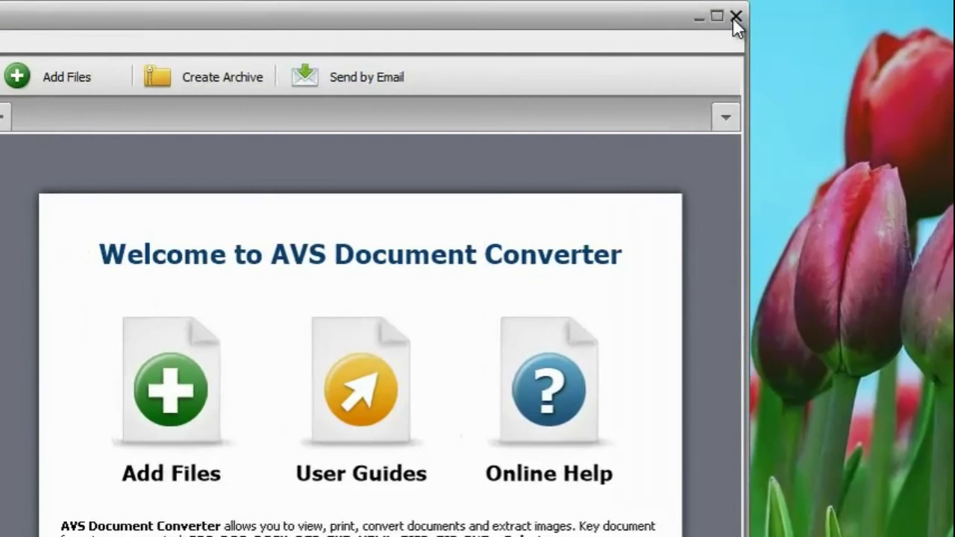
{"action": "left_click", "coordinate": [735, 17]}
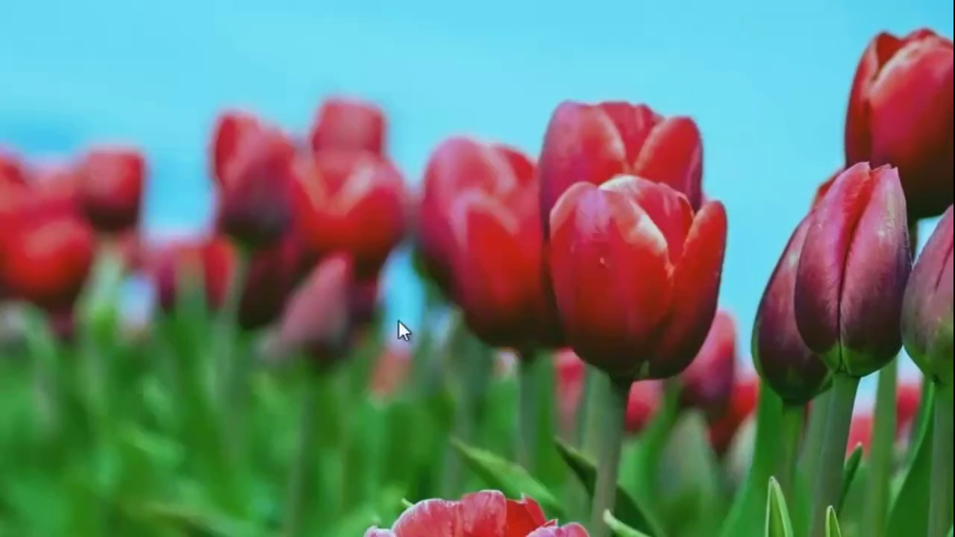